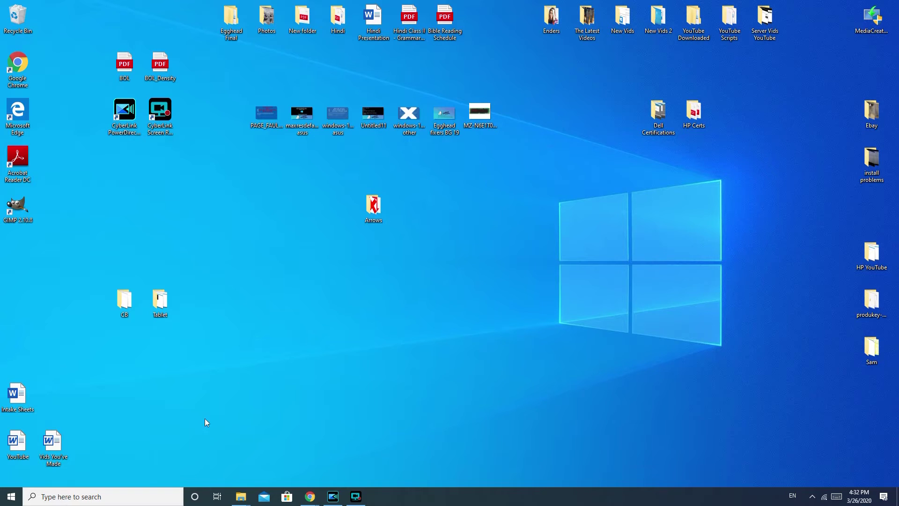
- Open Settings from Start, search 'find and fix problems', clear it, and go to Update & Security
click(12, 496)
click(12, 496)
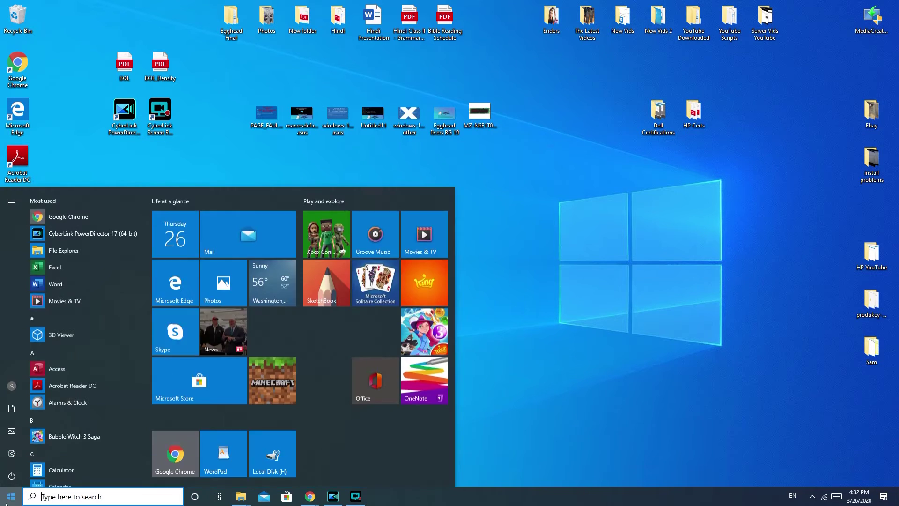
click(12, 454)
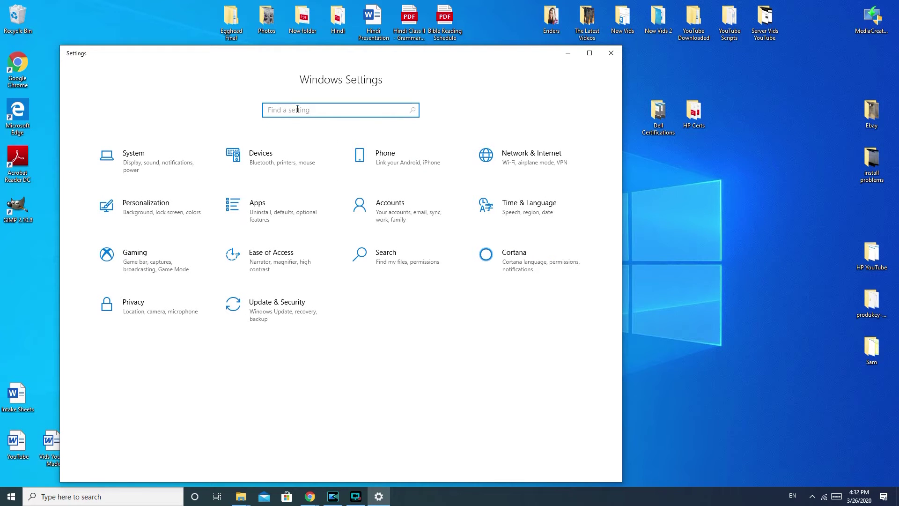
text(fin)
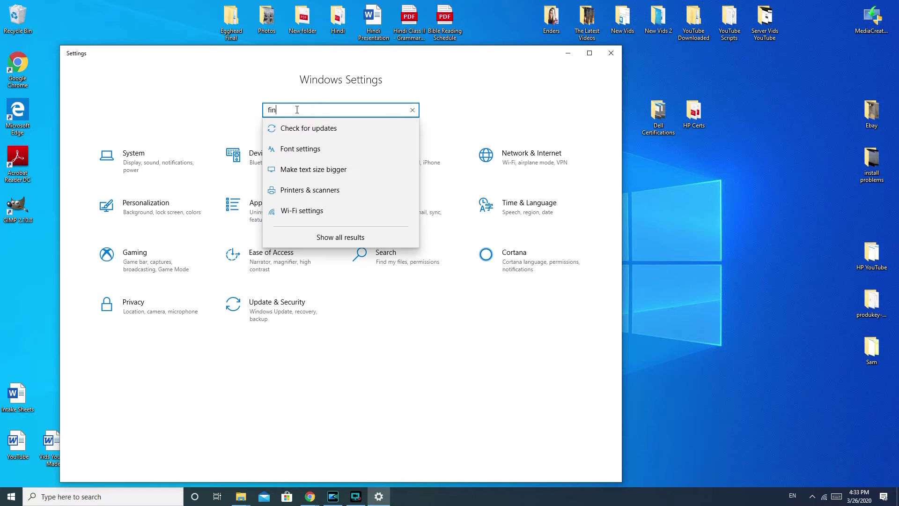
text(d and)
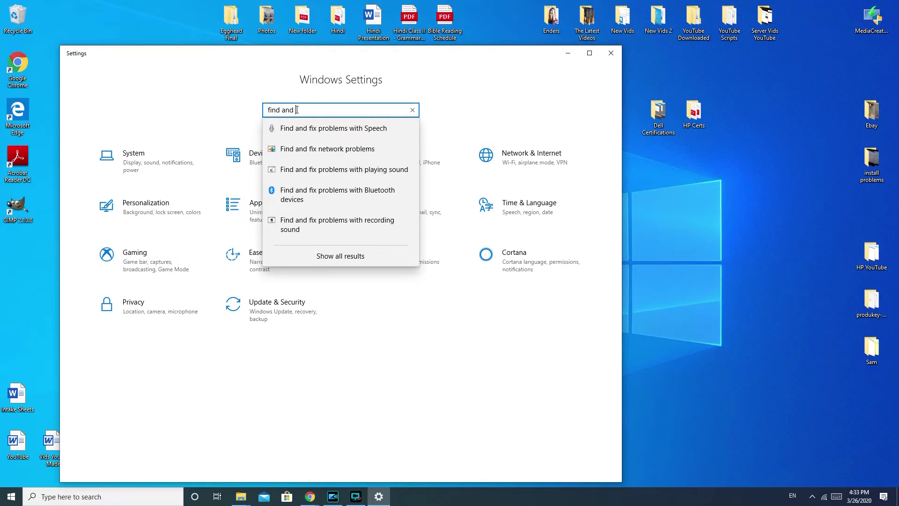
text( fux)
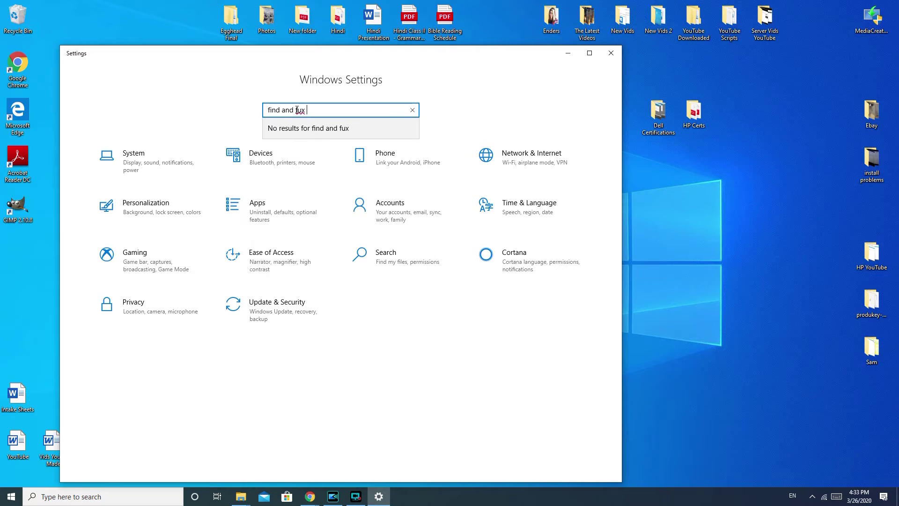
key(BackSpace)
key(BackSpace)
key(BackSpace)
text(fix )
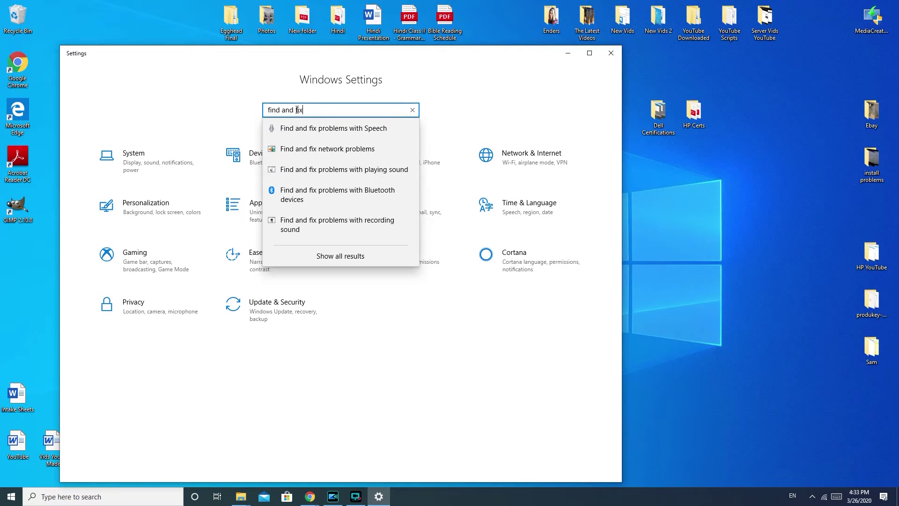
text(p)
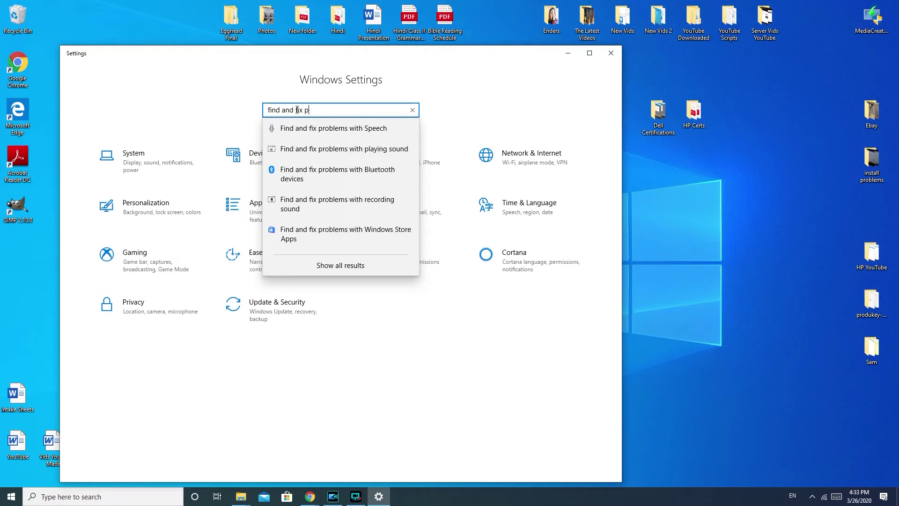
text(robl)
text(r)
key(BackSpace)
click(413, 111)
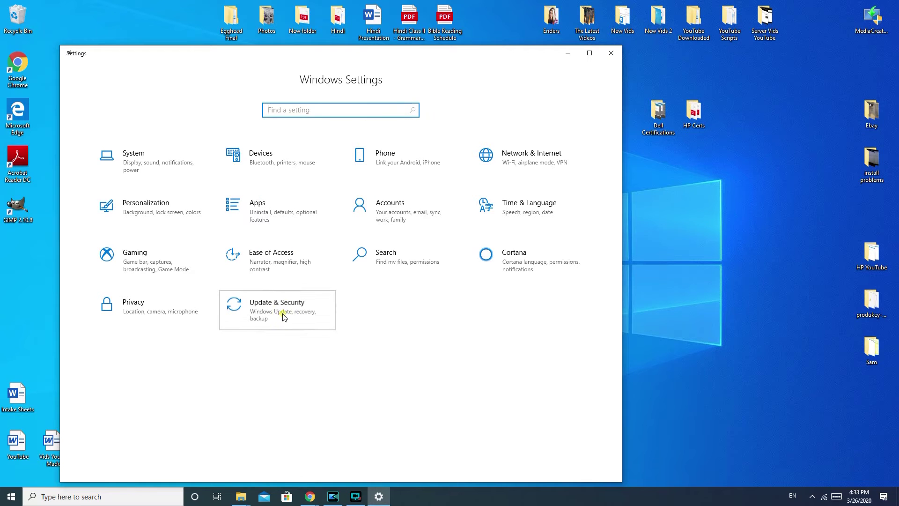
click(284, 318)
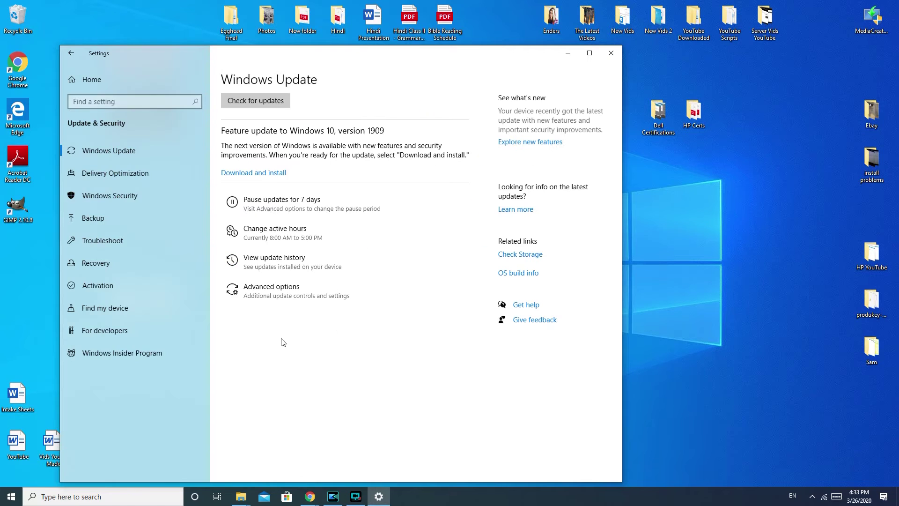
- Run the Playing Audio troubleshooter from the Troubleshoot page until it asks for a device
click(96, 239)
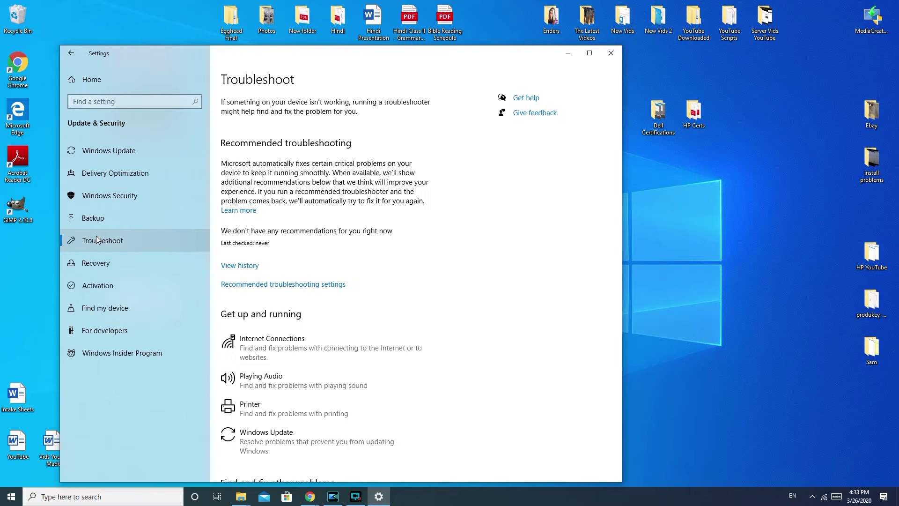
scroll(298, 386, down, 3)
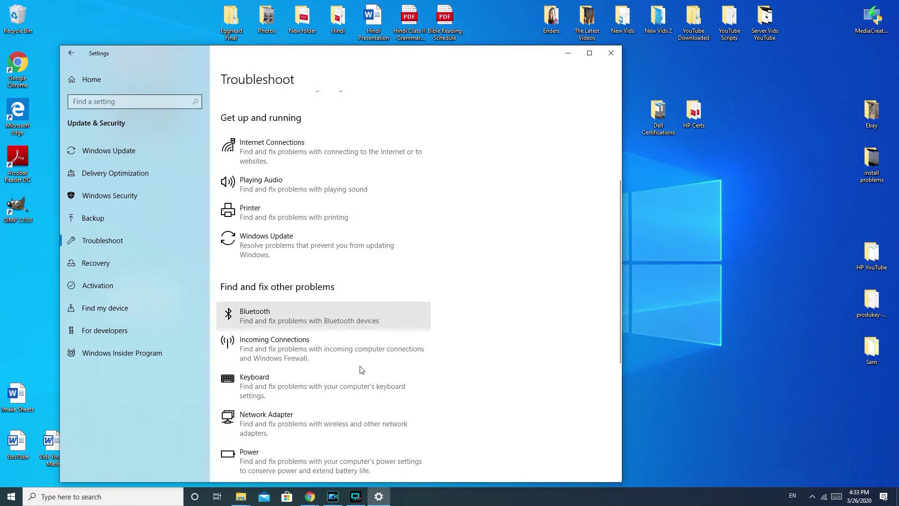
scroll(392, 393, up, 3)
scroll(421, 352, down, 1)
scroll(458, 362, down, 4)
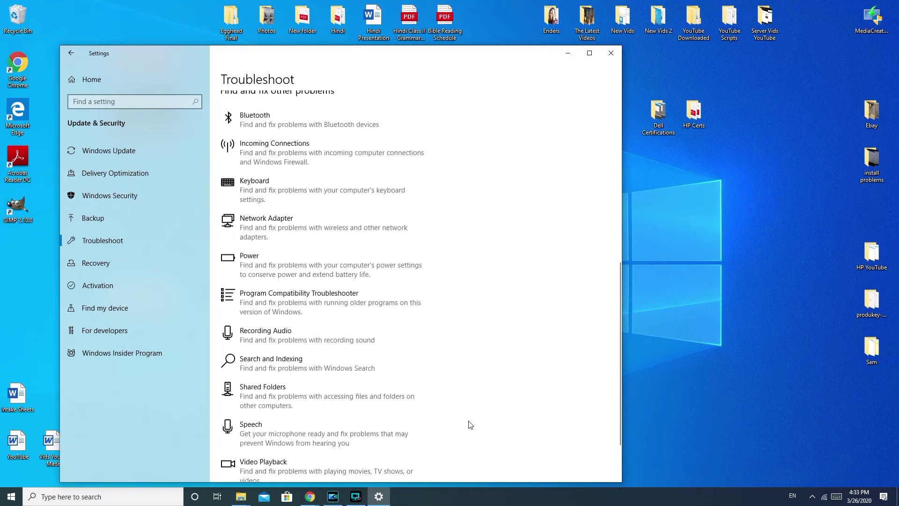
scroll(464, 422, down, 1)
scroll(343, 386, up, 4)
scroll(343, 385, up, 3)
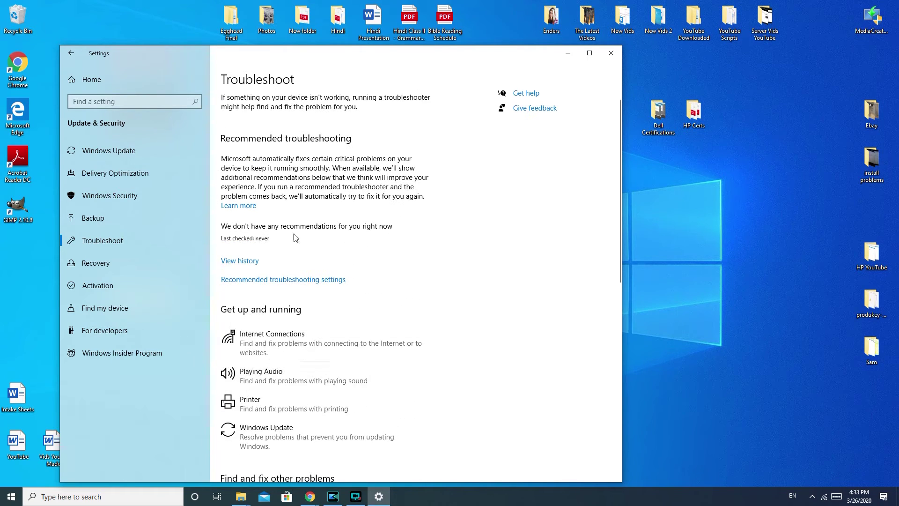
scroll(326, 392, down, 2)
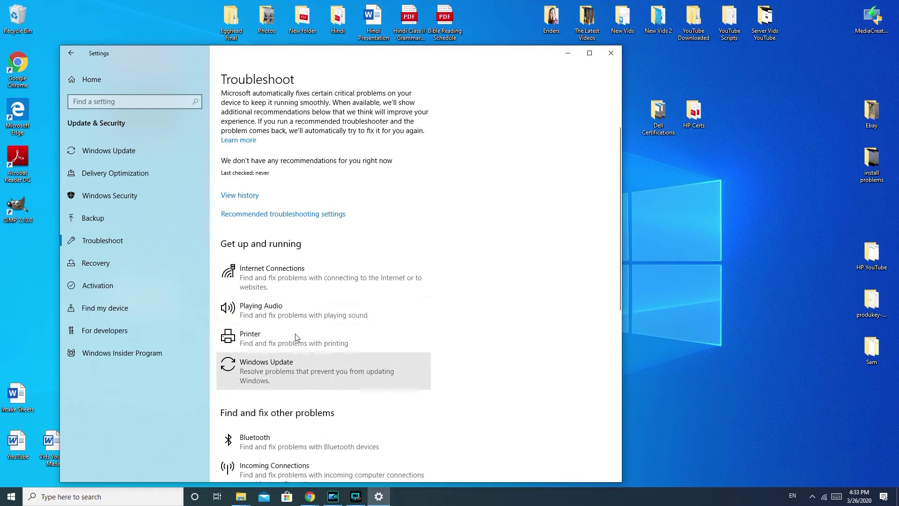
click(276, 311)
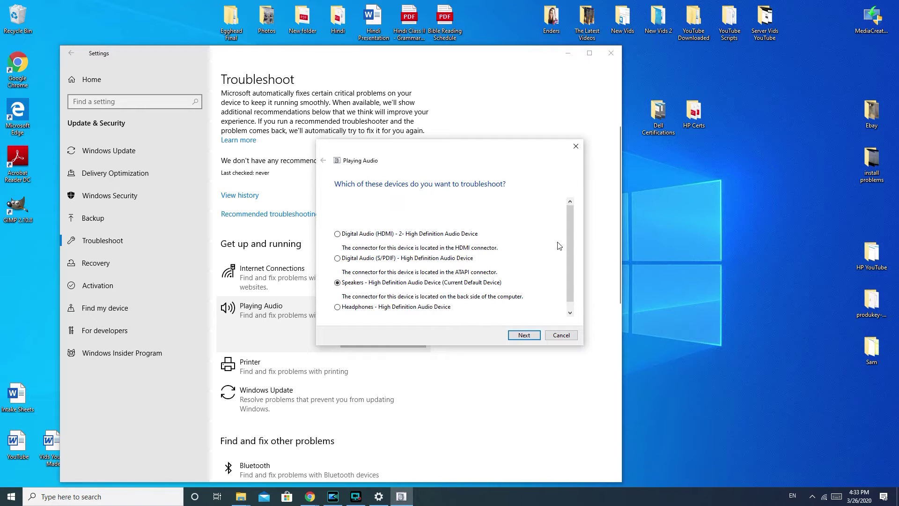
scroll(571, 267, down, 1)
scroll(571, 260, up, 1)
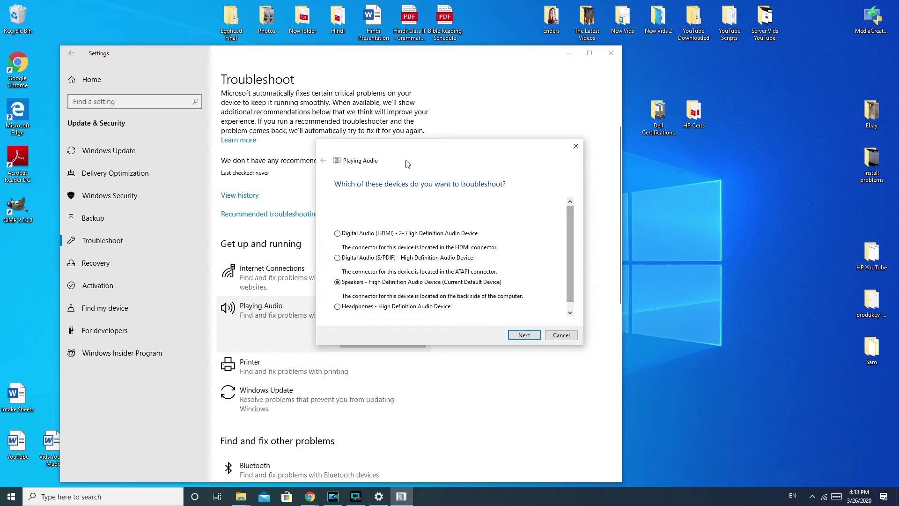
drag(570, 253, 570, 281)
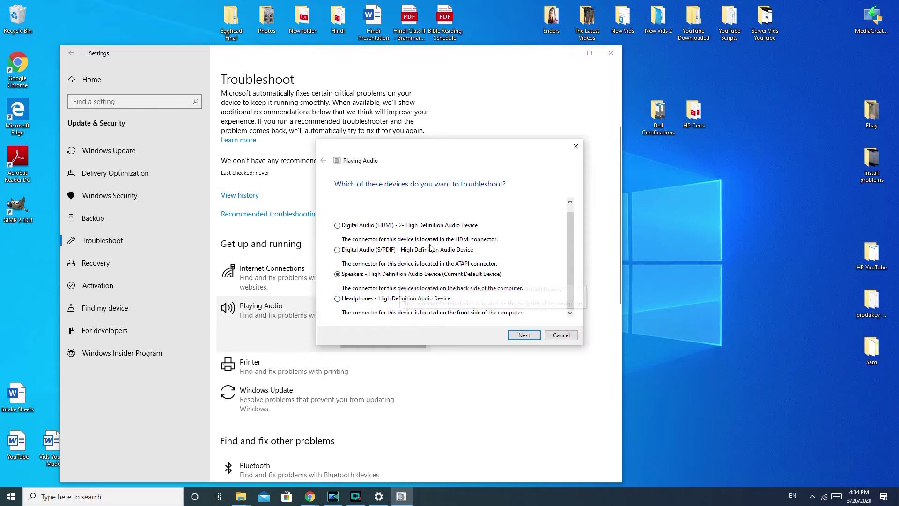
click(524, 338)
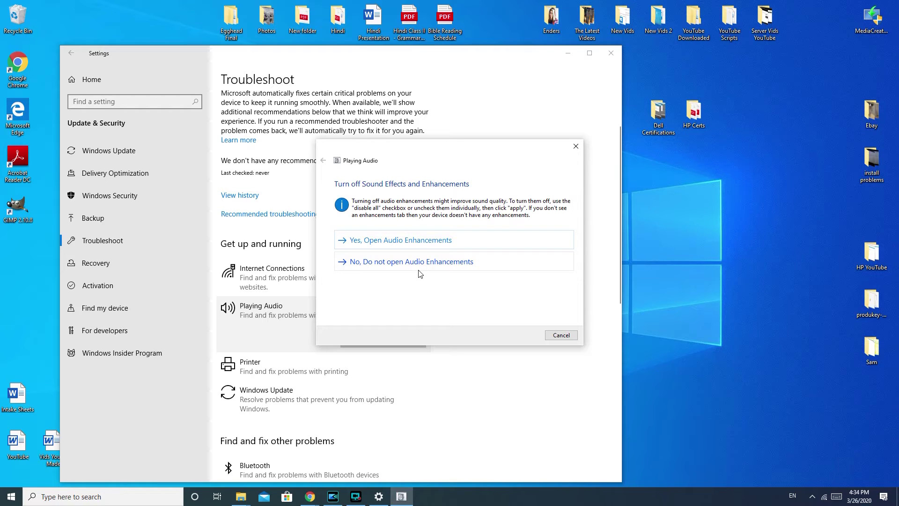
- Decline Audio Enhancements, skip the test-sounds step, and close the finished troubleshooter
click(429, 265)
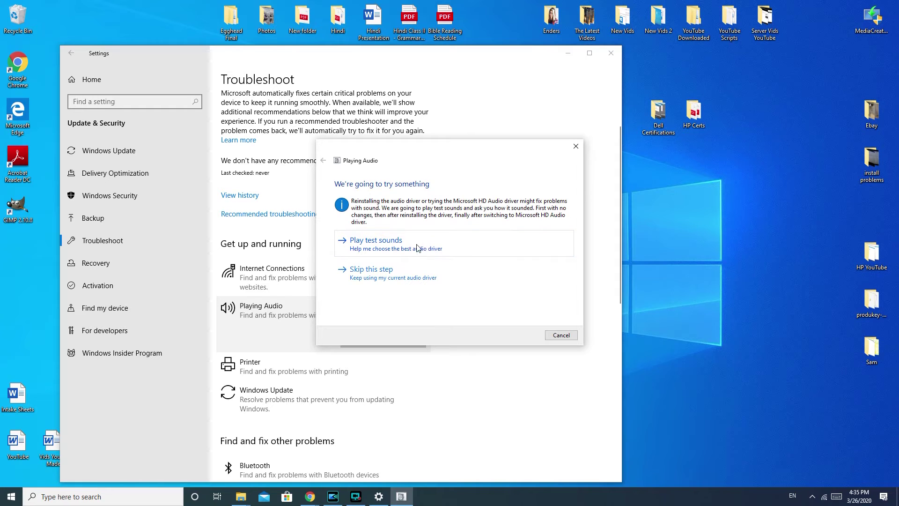
click(400, 281)
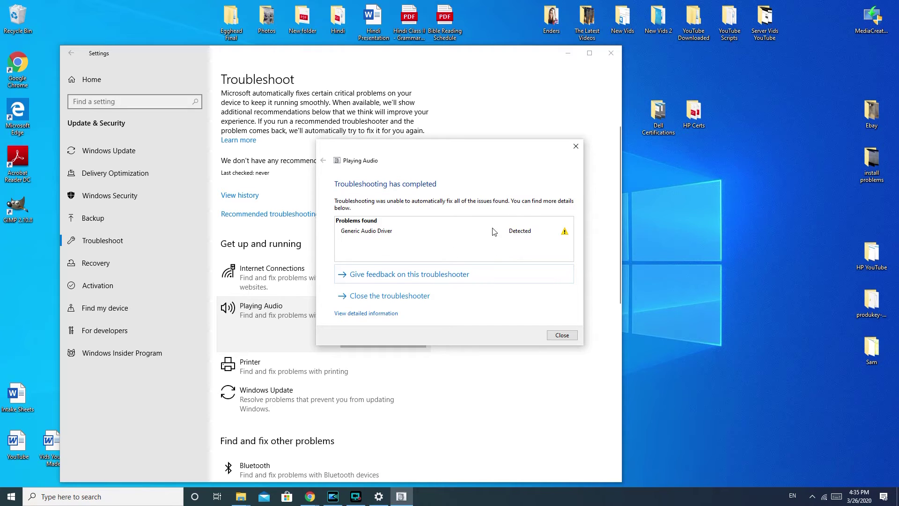
click(576, 146)
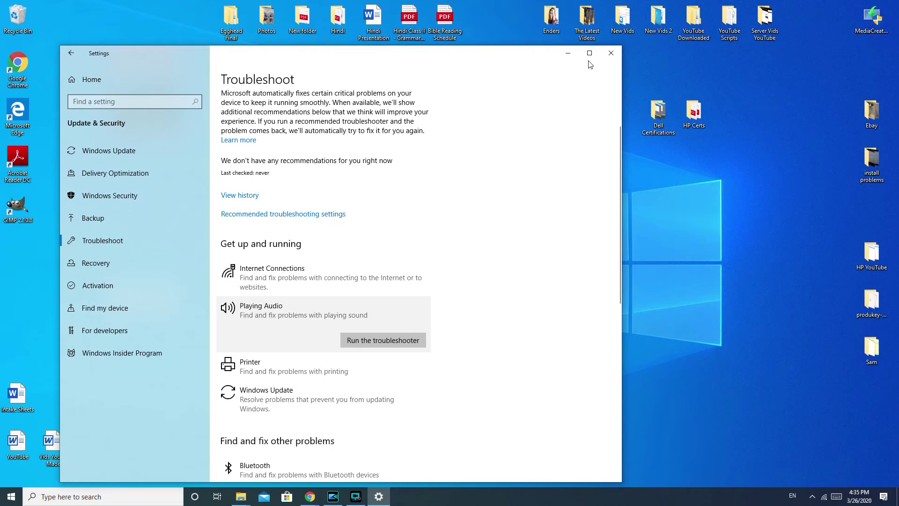
- Minimize Settings and open Manage on This PC from File Explorer
click(568, 54)
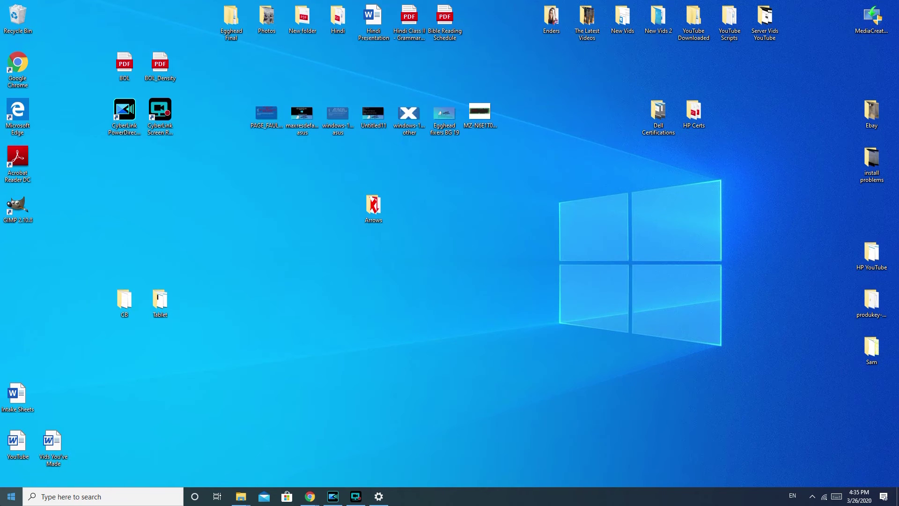
mouse_move(240, 496)
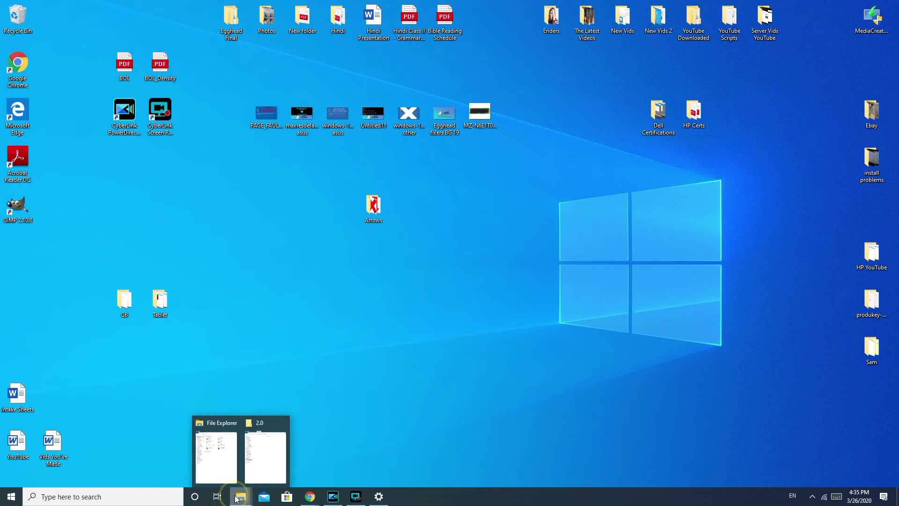
click(216, 457)
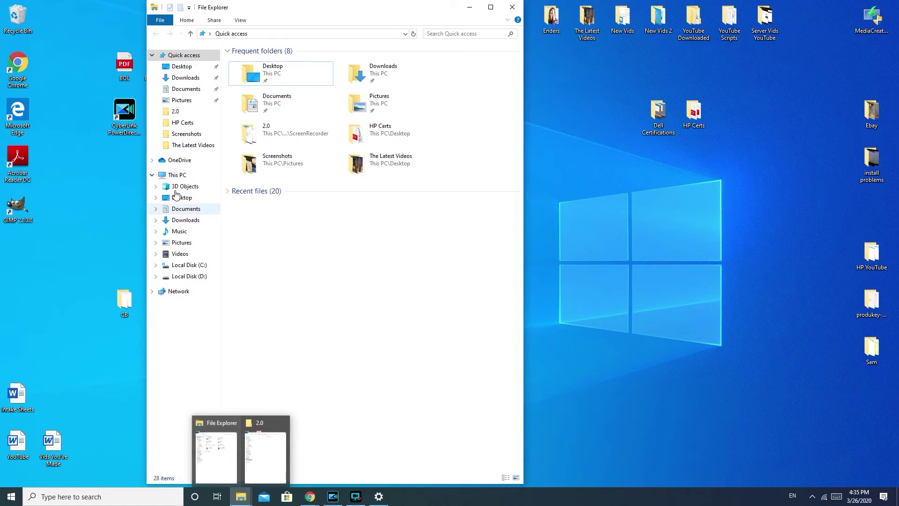
right_click(176, 175)
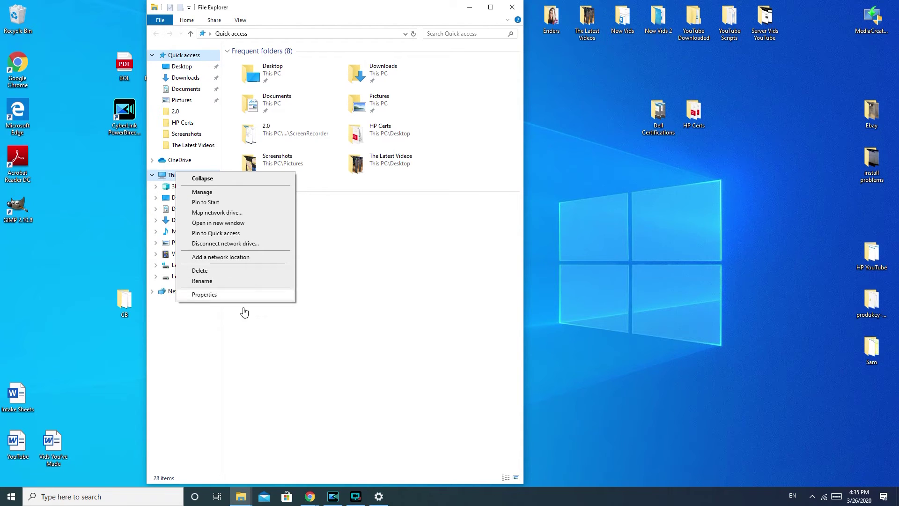
click(201, 193)
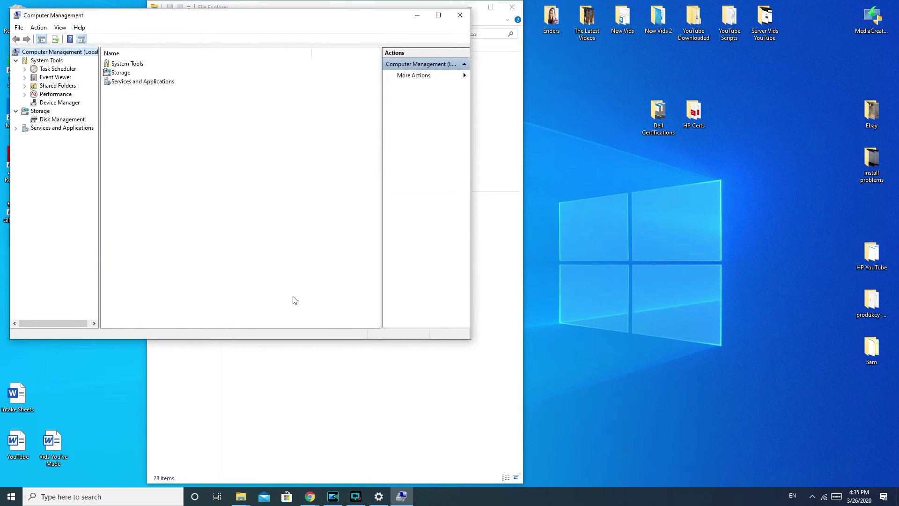
- Expand Sound, video and game controllers in Device Manager and dismiss the first High Definition Audio Device's menu
drag(271, 18, 482, 53)
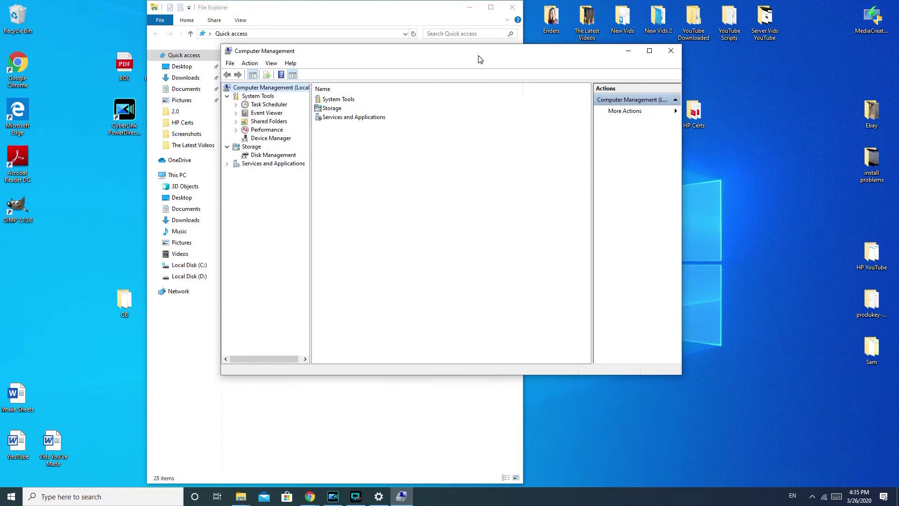
click(271, 139)
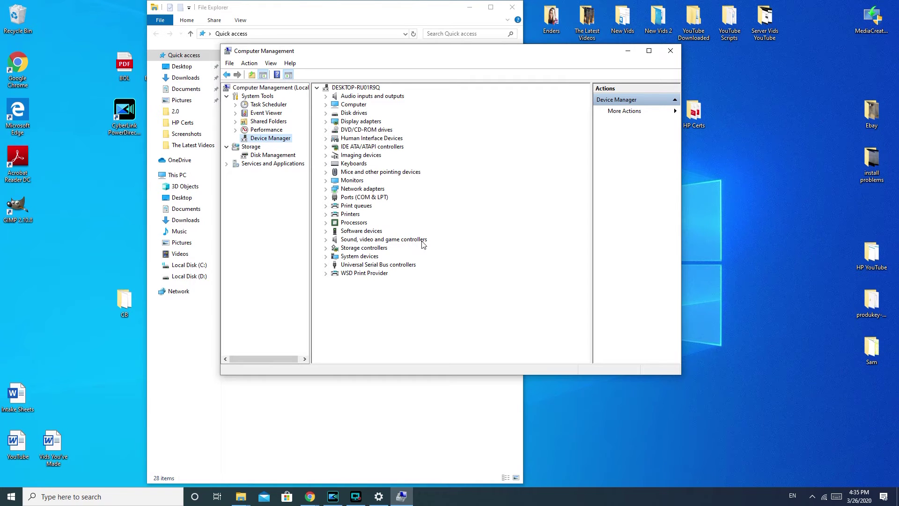
click(326, 240)
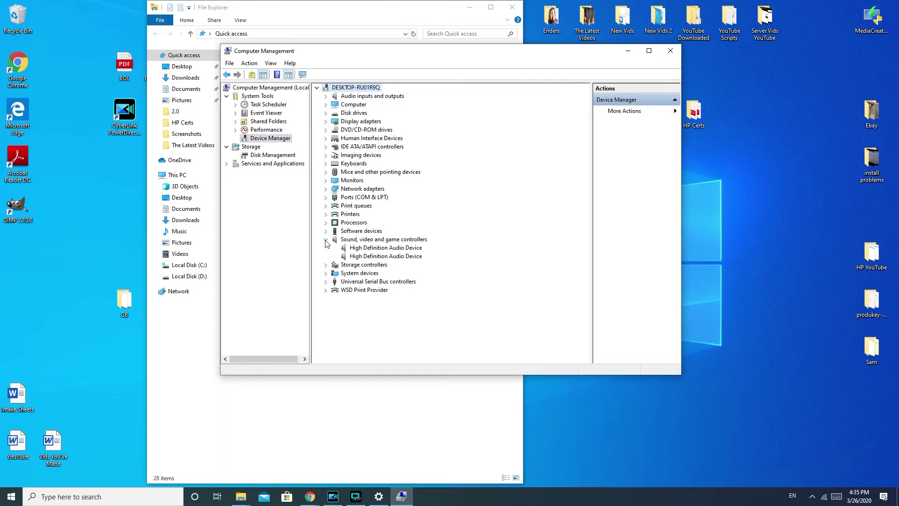
right_click(401, 248)
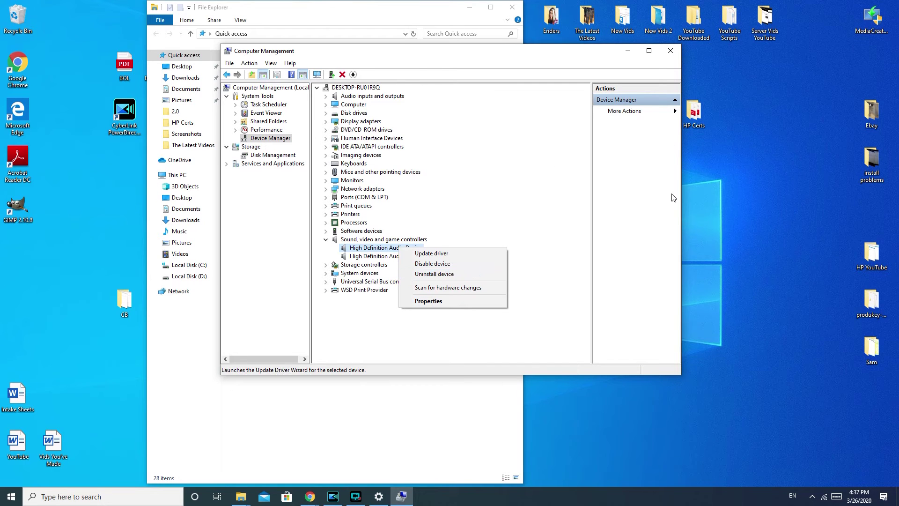
click(672, 56)
- Close the Computer Management window with its X button
click(511, 8)
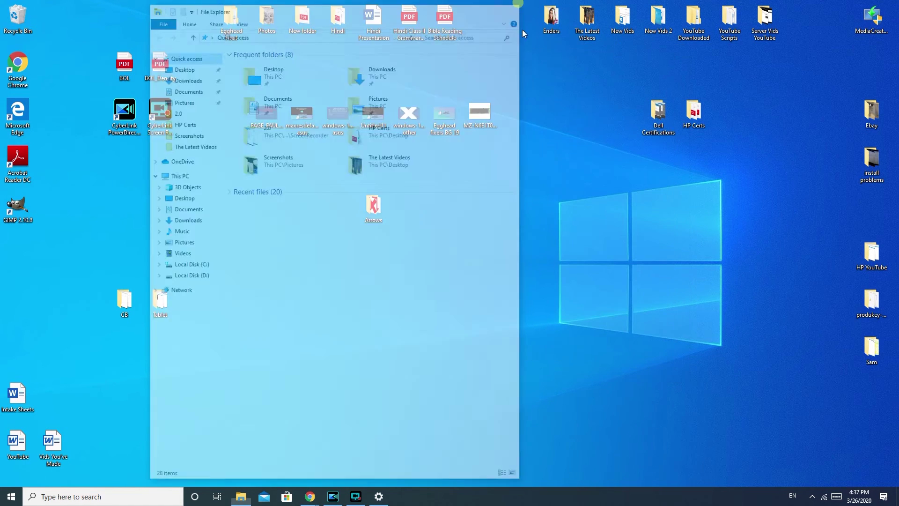